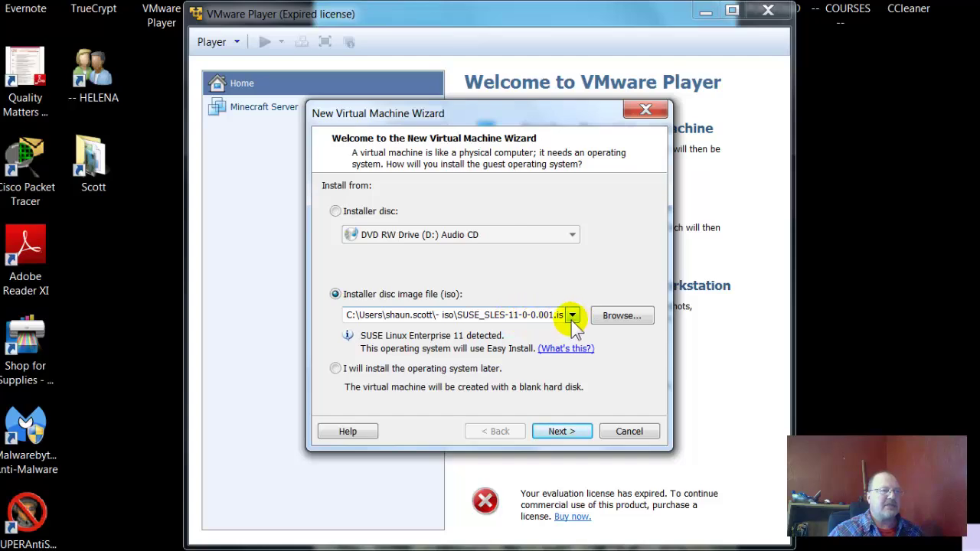
- Choose SUSE_SLES-11-0-0.001.iso from the iso folder as the installer disc image and continue to the Easy Install information
left_click(602, 320)
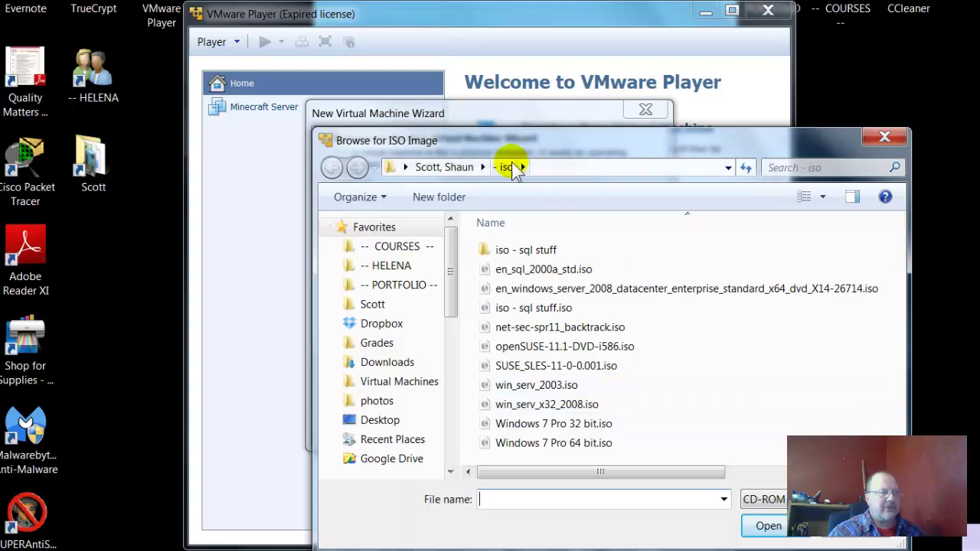
left_click(553, 367)
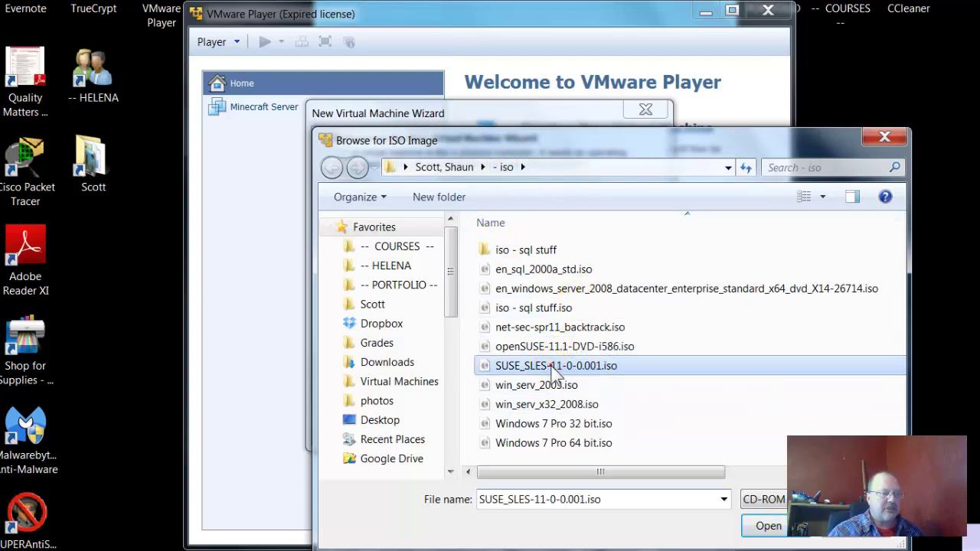
left_click(768, 526)
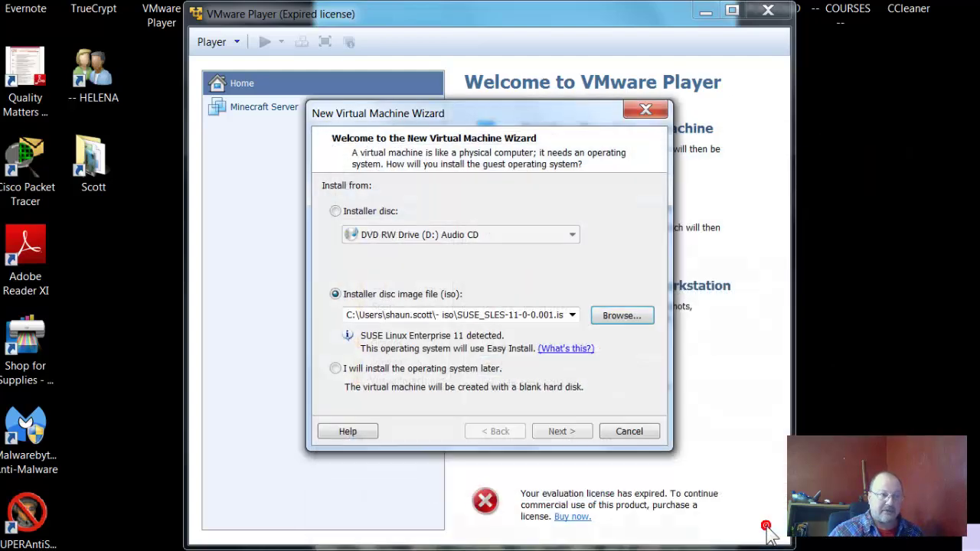
left_click(561, 431)
- Enter "Fall 2013 linux" as the full name for Easy Install and fill in the account's user name
left_click(559, 204)
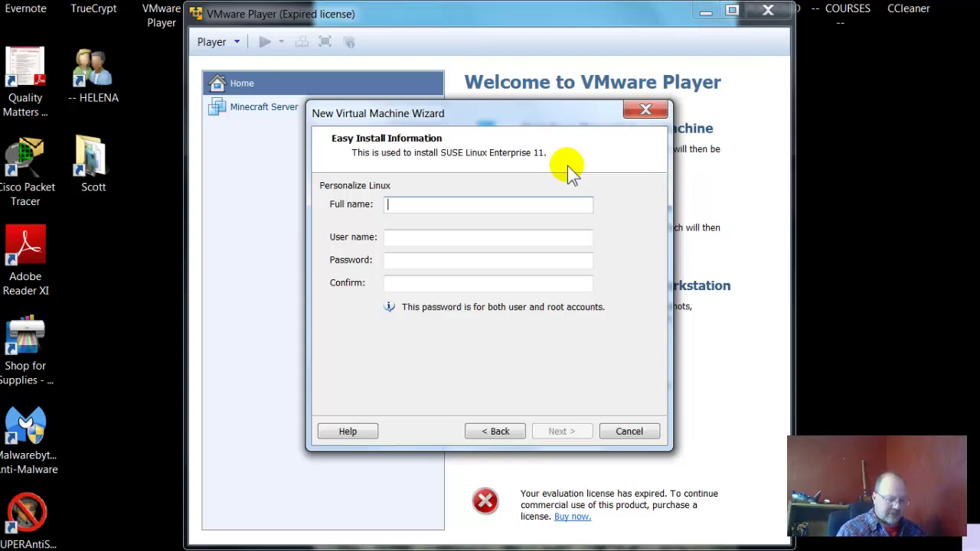
type("Fall 2013")
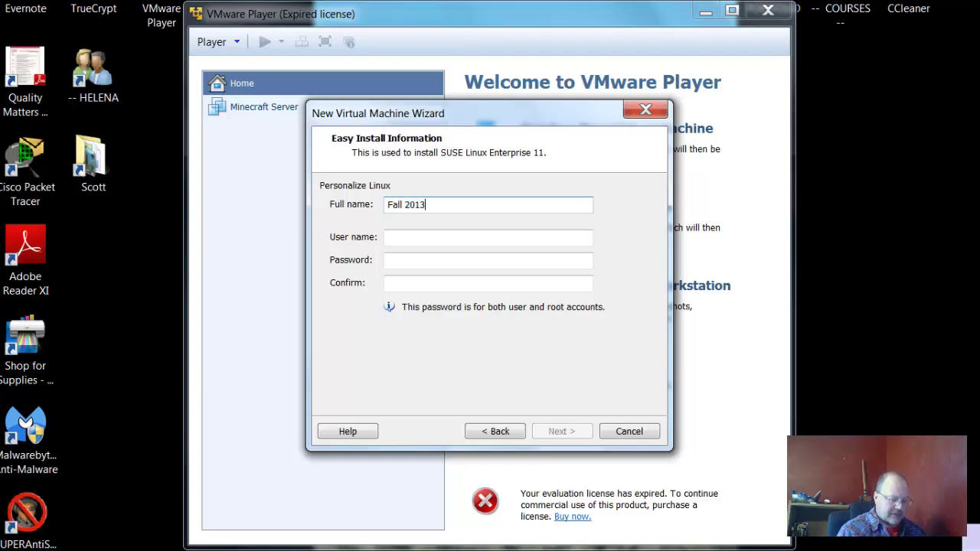
type(" linux")
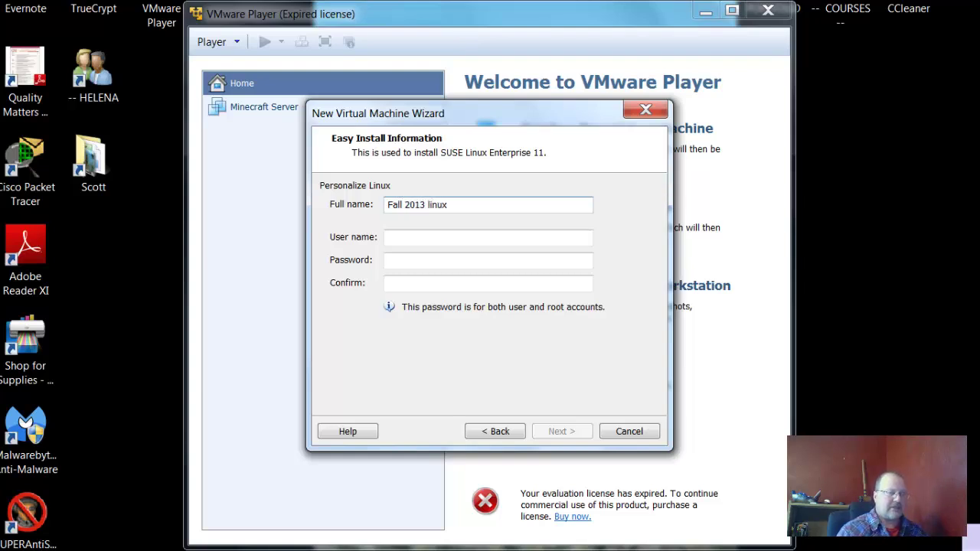
left_click(508, 232)
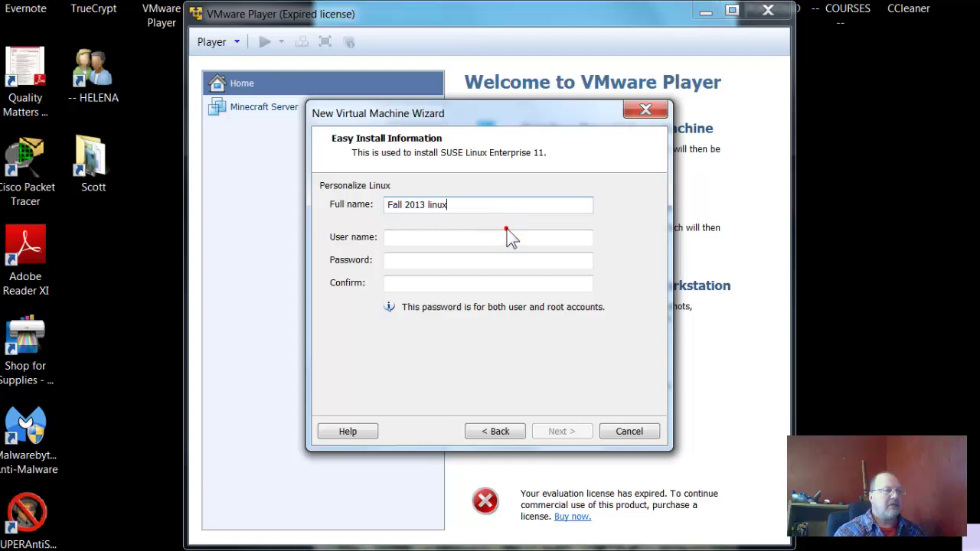
left_click(507, 233)
type("shaun")
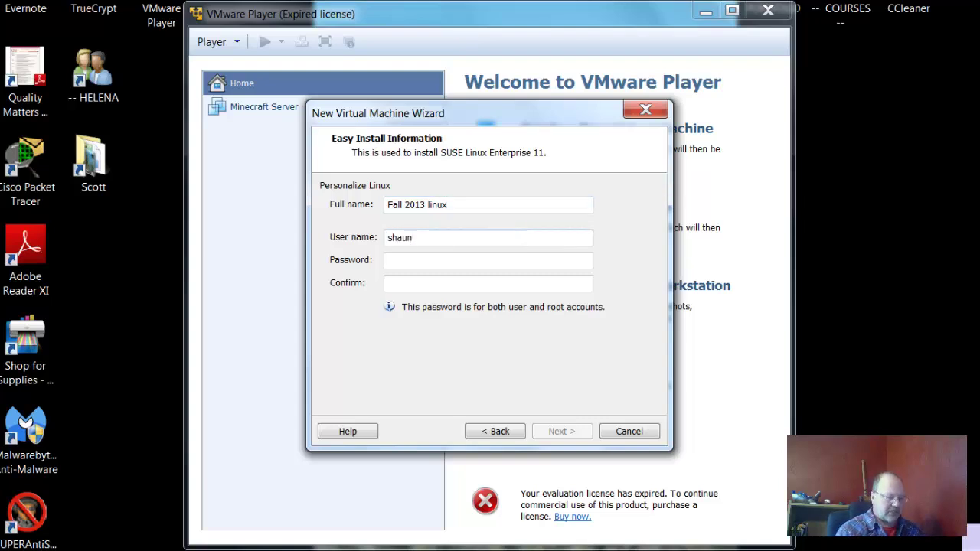
- Enter and confirm the password for the user and root accounts, and continue to the virtual machine naming page
key("Tab")
type("*****")
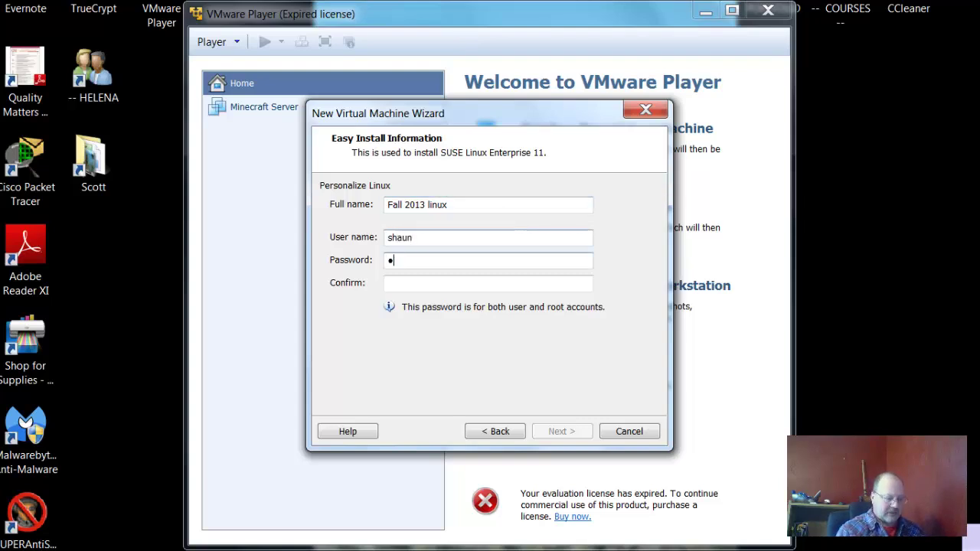
type("*****")
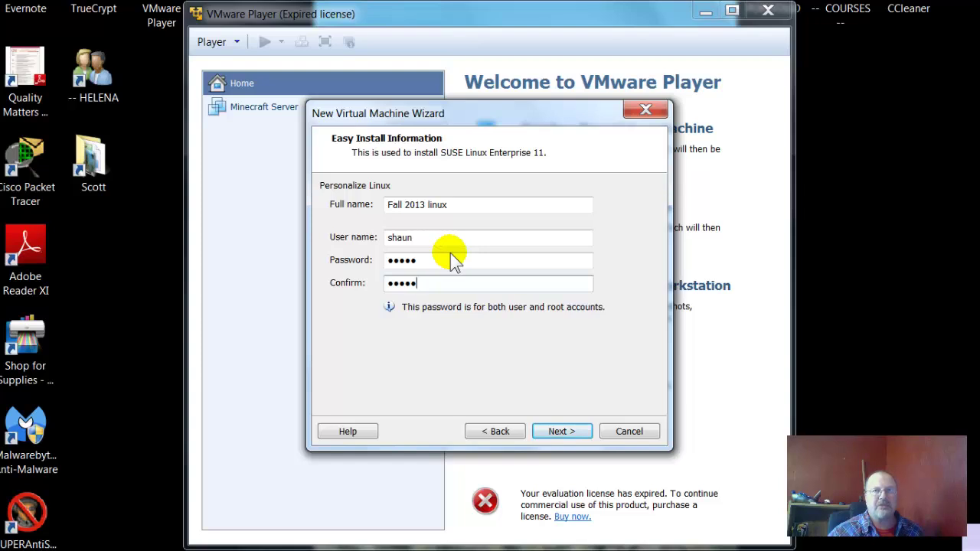
left_click(564, 430)
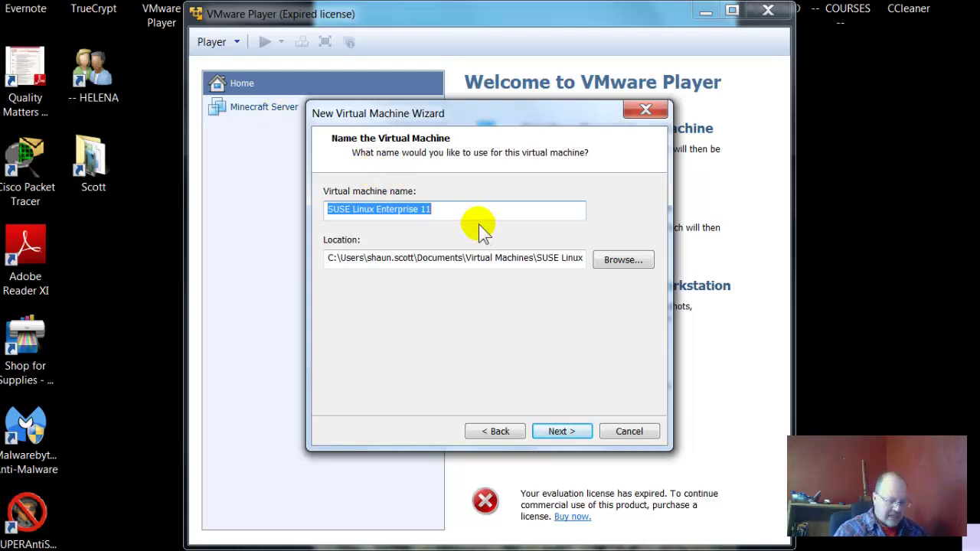
- Name the virtual machine "Fall Intro to linux SUSE"
type("F")
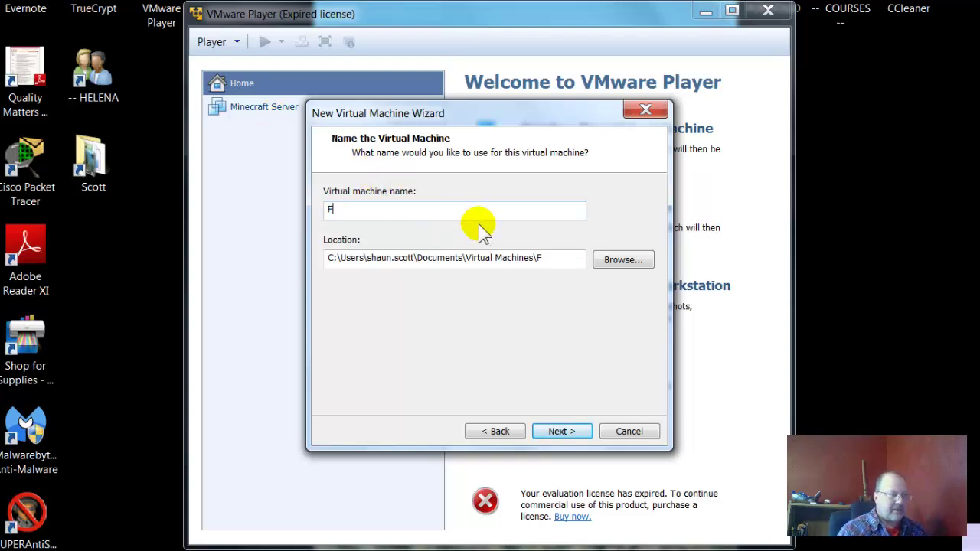
type("all Intr")
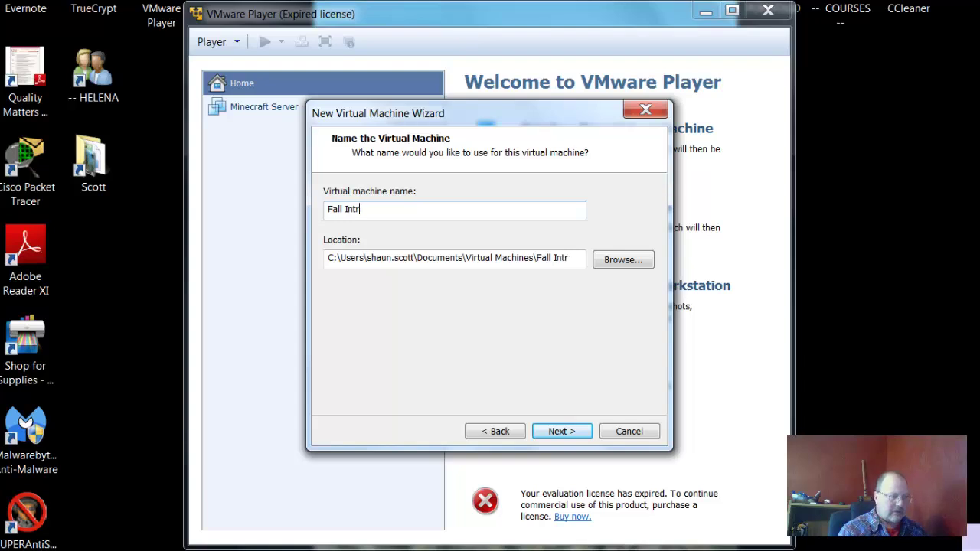
type("o to linux ")
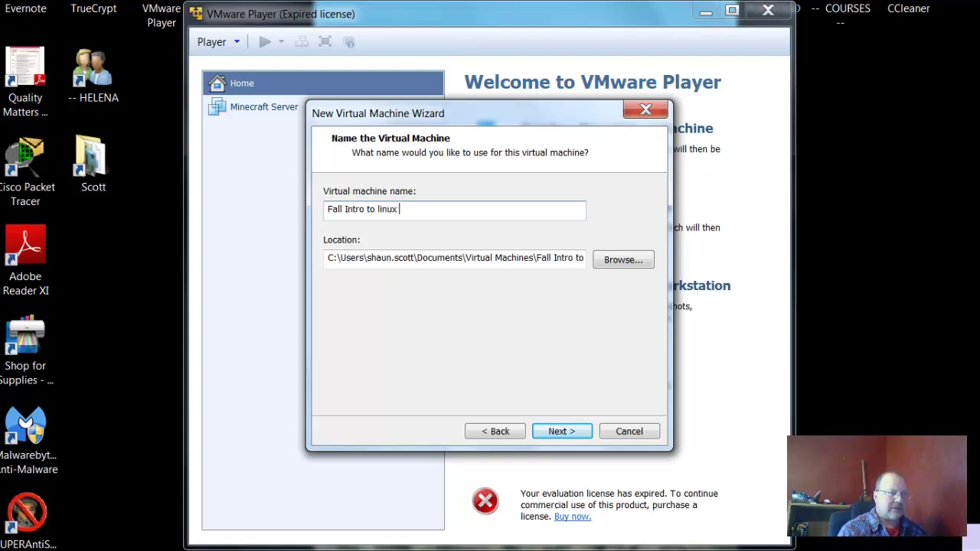
type("SUSE")
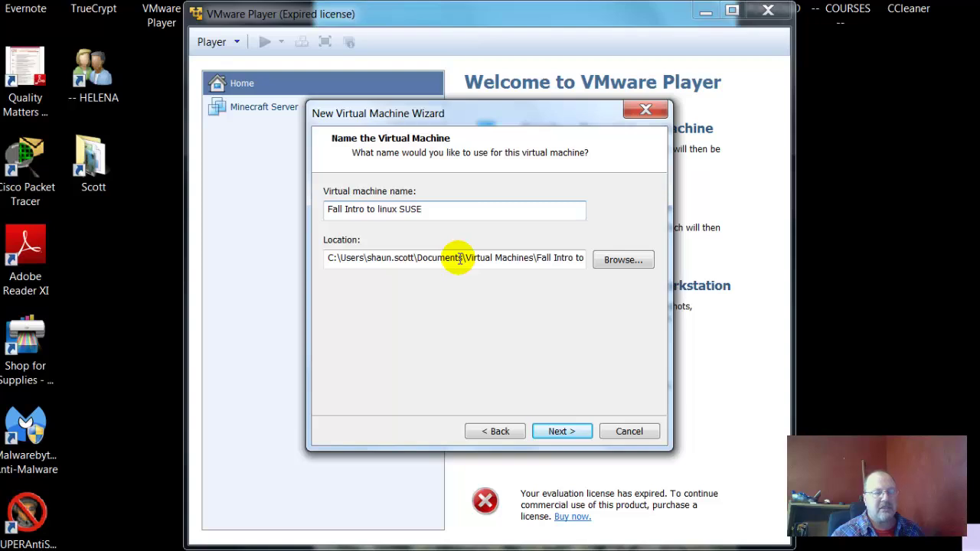
- Choose the Virtual Machines folder under My Documents as the virtual machine's location and continue to the disk capacity settings
left_click(621, 260)
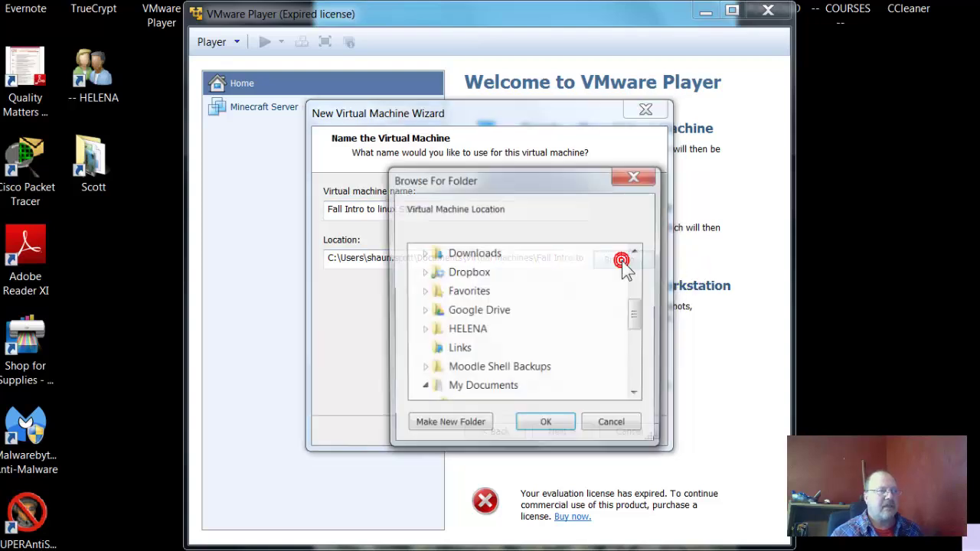
left_click_drag(526, 185, 718, 241)
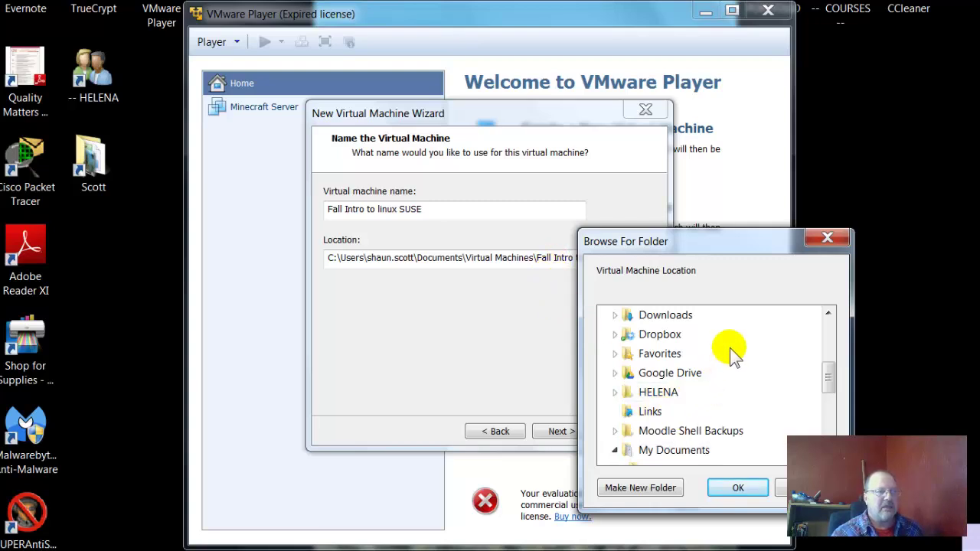
left_click(670, 394)
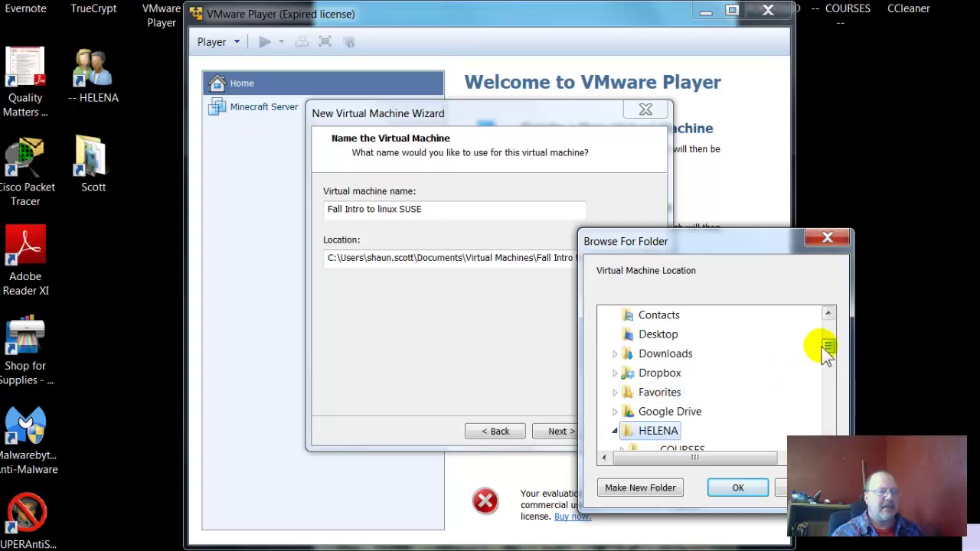
mouse_move(831, 347)
left_mouse_down()
mouse_move(831, 361)
mouse_move(830, 342)
left_mouse_up()
left_click(664, 335)
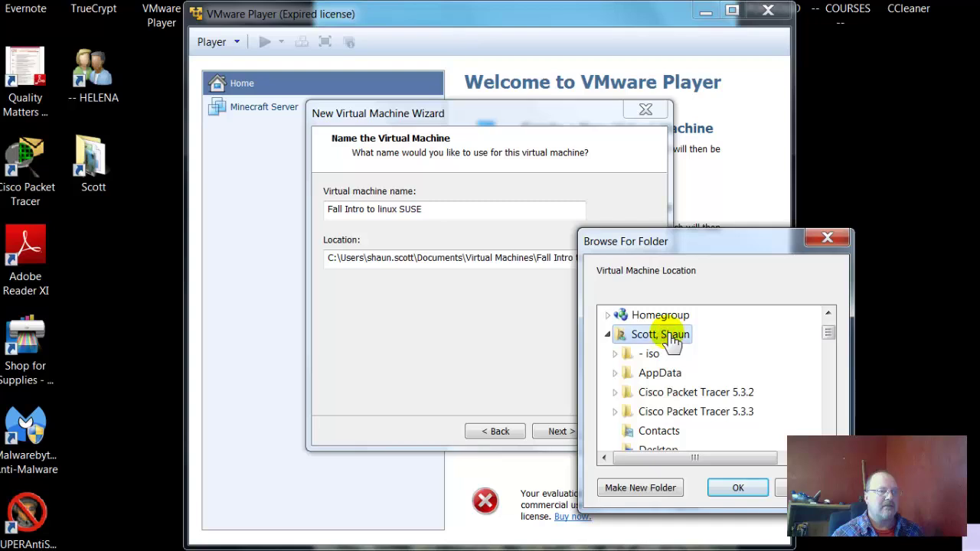
scroll(814, 435, "down", 1)
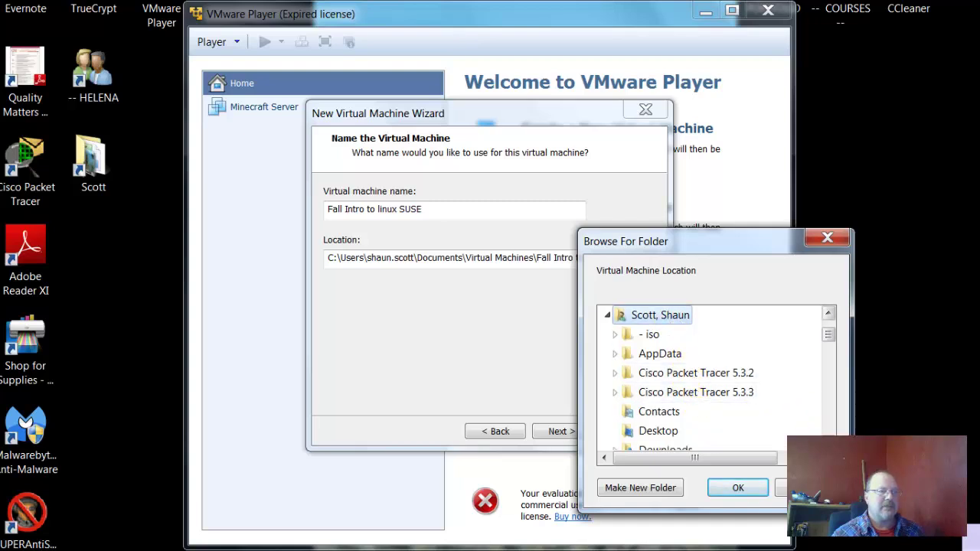
scroll(716, 379, "down", 2)
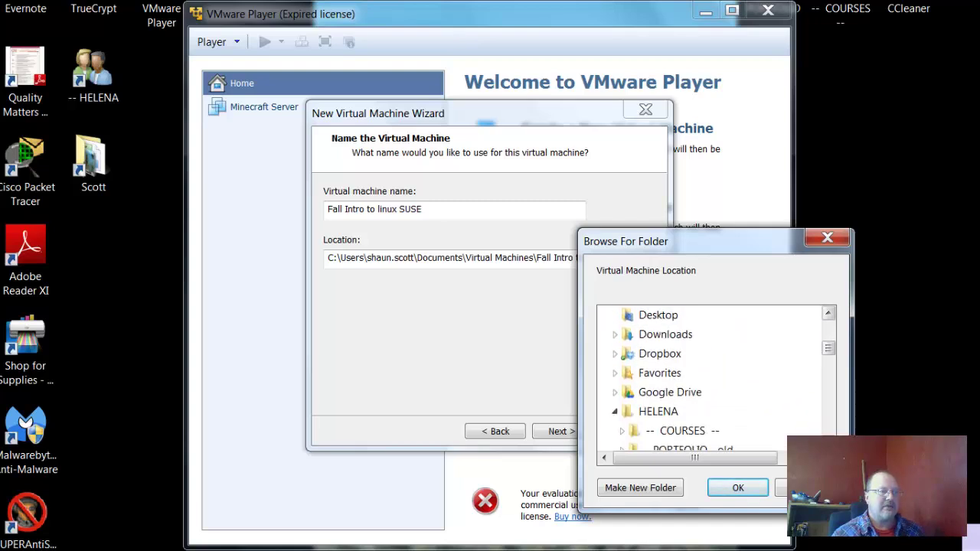
scroll(723, 381, "down", 4)
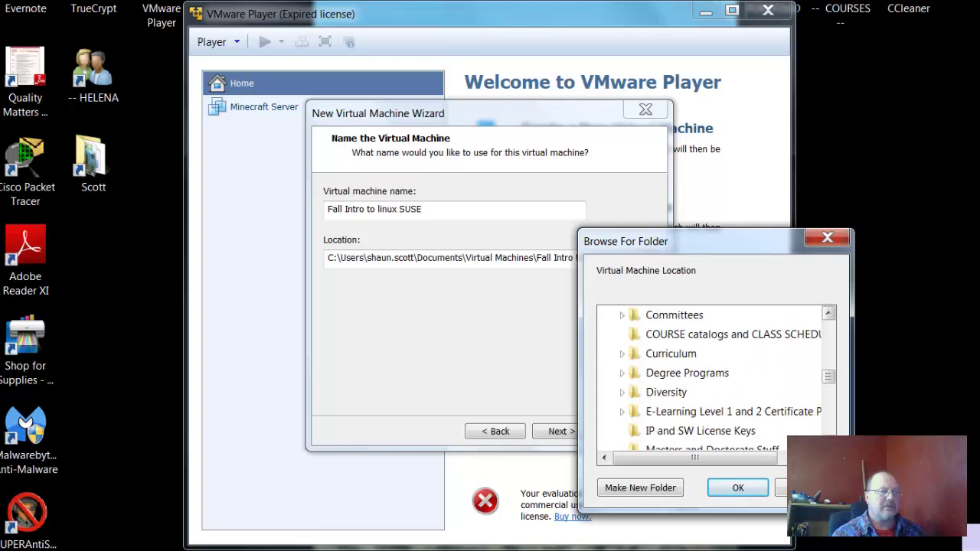
left_click(828, 383)
left_click_drag(828, 387, 828, 414)
left_click(693, 393)
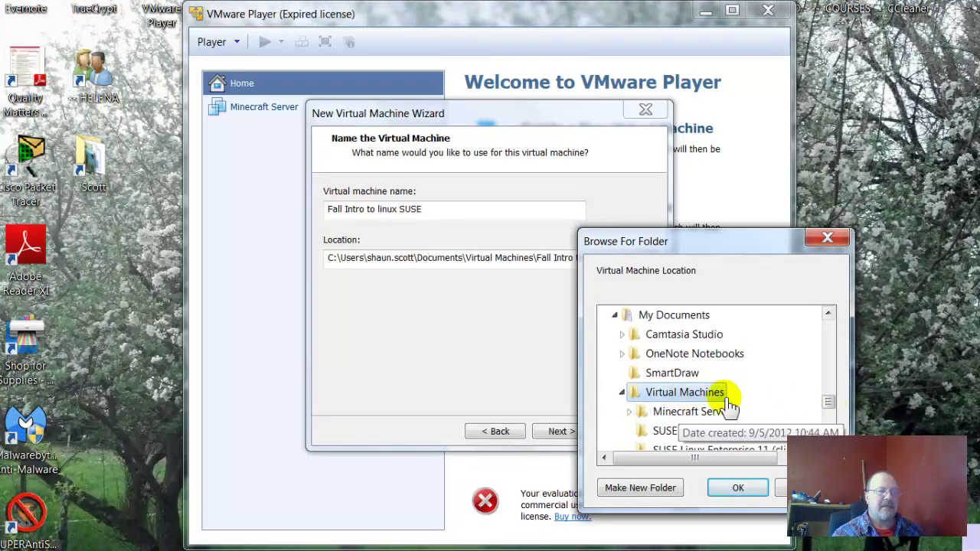
scroll(727, 383, "down", 1)
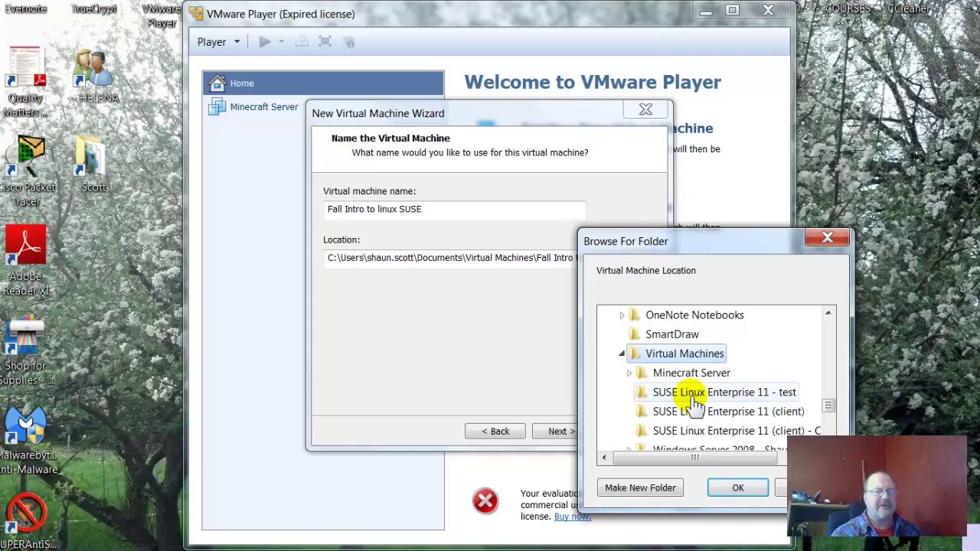
left_click(741, 489)
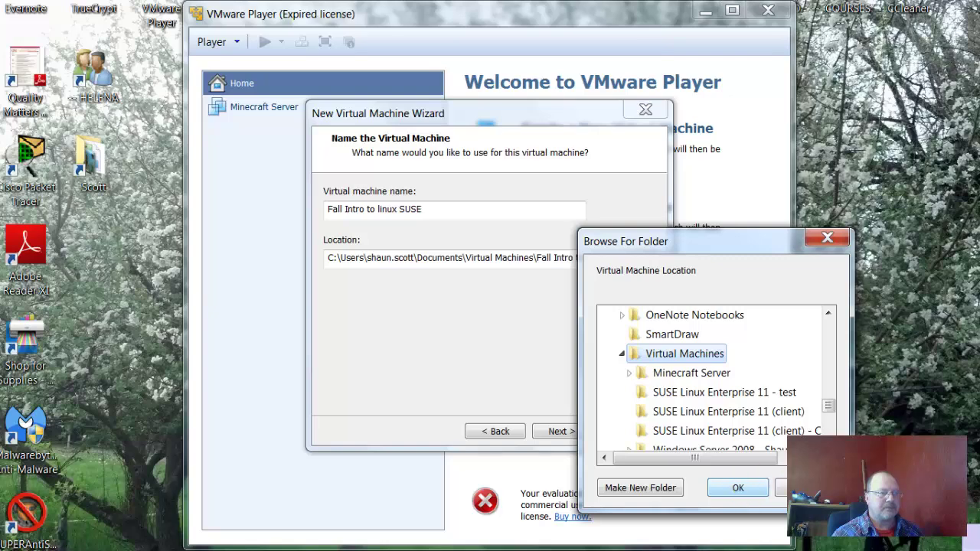
left_click(540, 260)
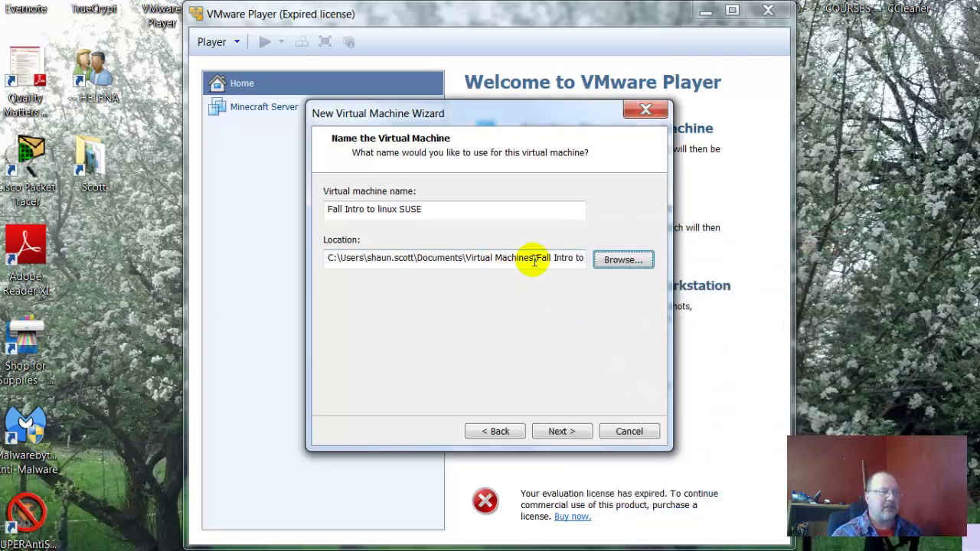
left_click(569, 431)
- Set the virtual disk to be stored as a single file and continue to the settings summary
left_click(509, 305)
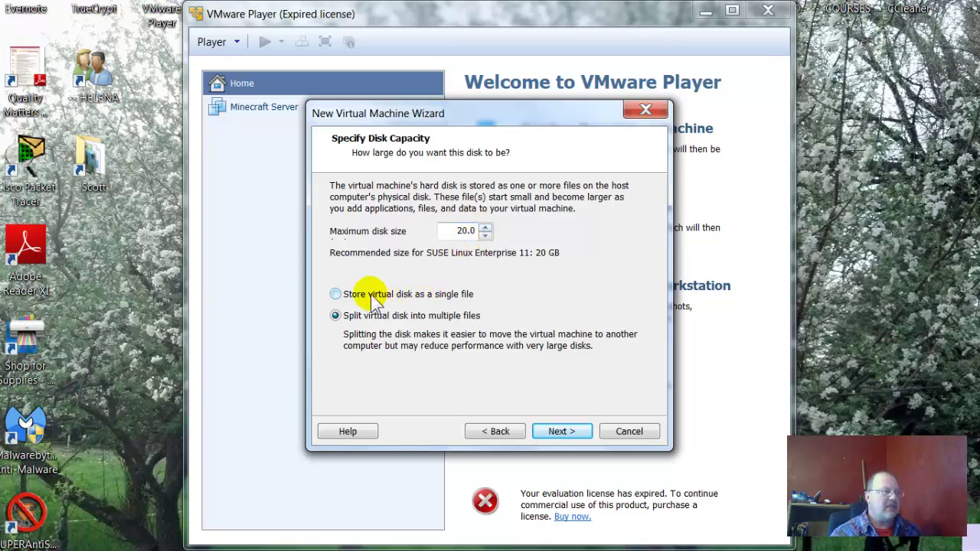
left_click(335, 294)
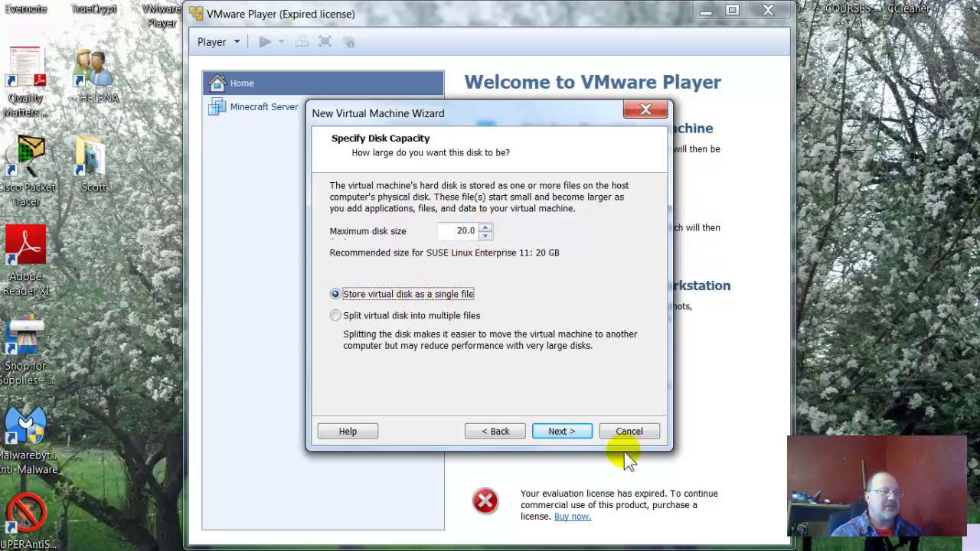
left_click(565, 432)
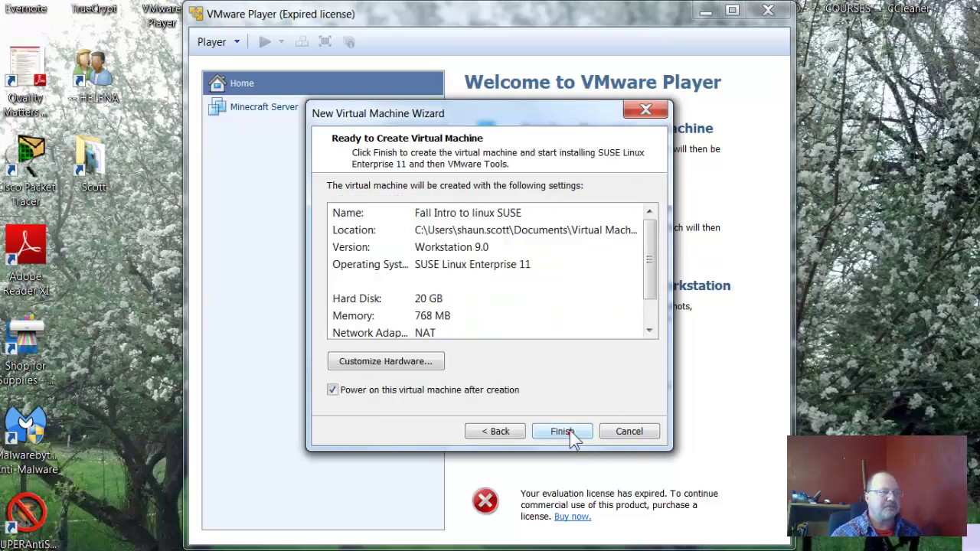
- Examine the new virtual machine's hardware settings, including memory and the available numbers of processor cores
left_click(395, 361)
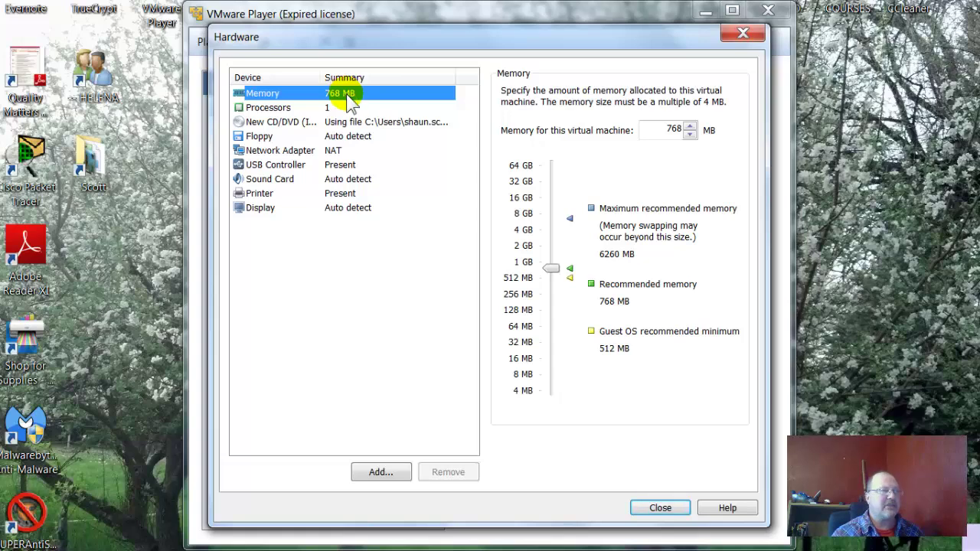
left_click(280, 108)
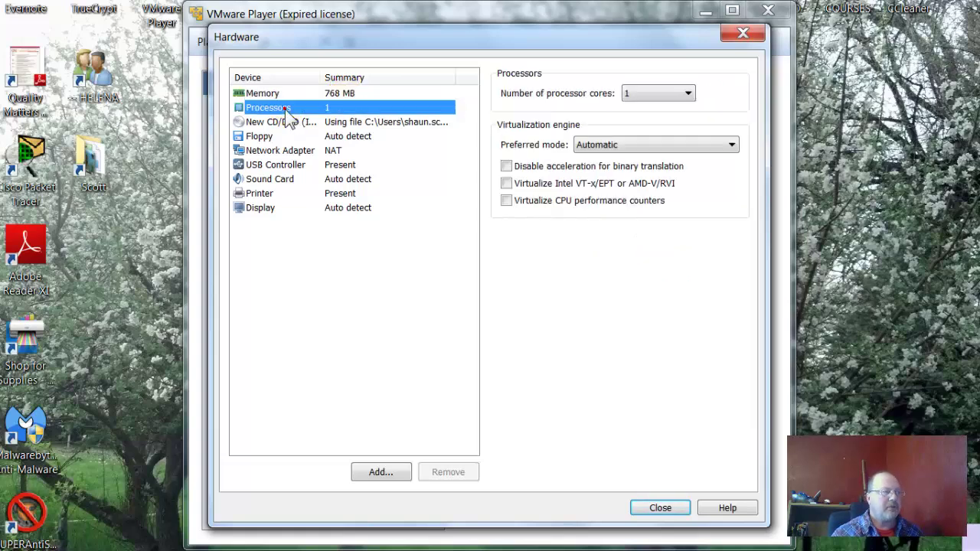
left_click(687, 95)
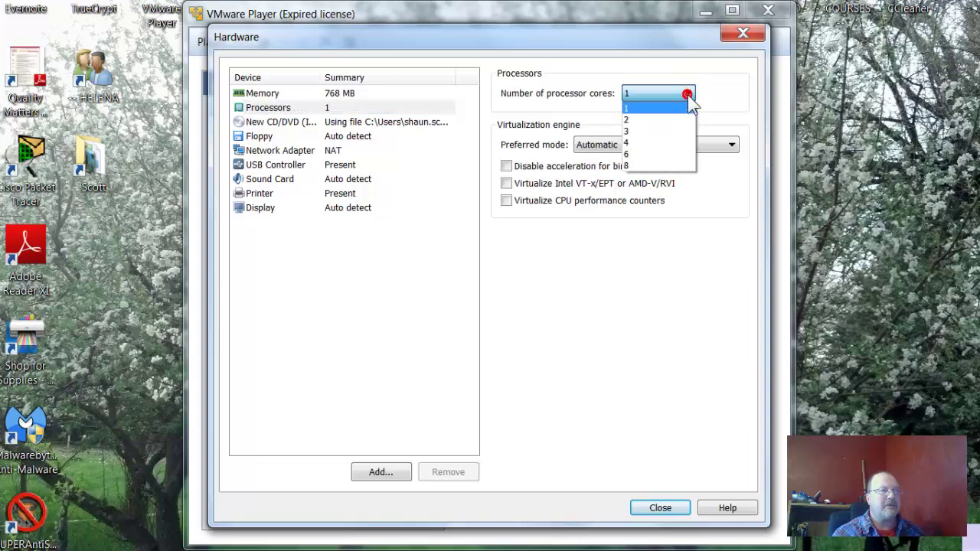
left_click(658, 290)
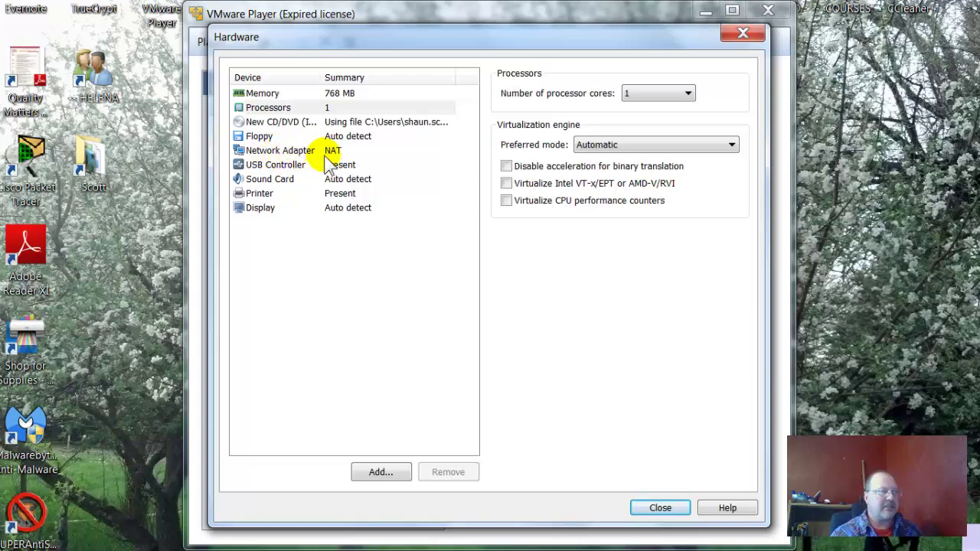
left_click(660, 509)
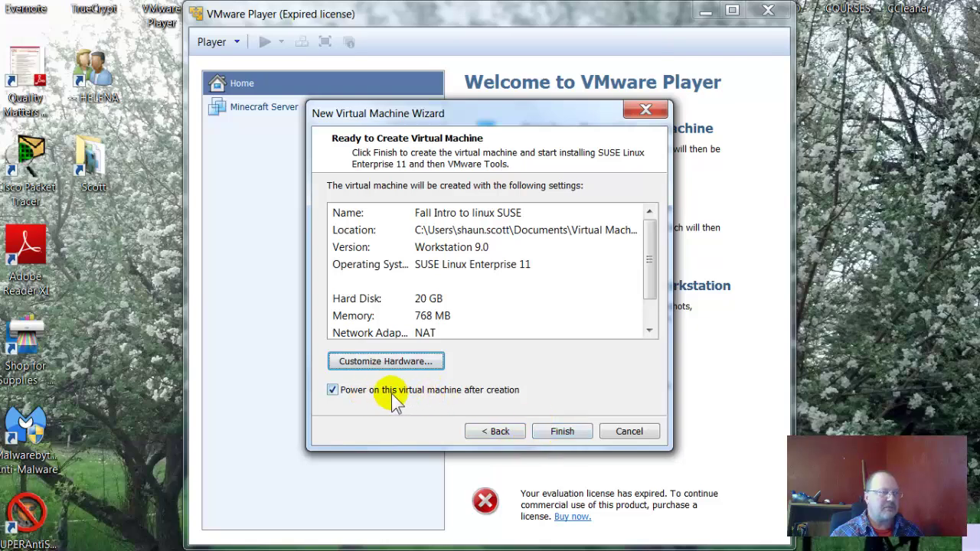
- Create and power on the virtual machine, and dismiss the binary translation hint
left_click(563, 433)
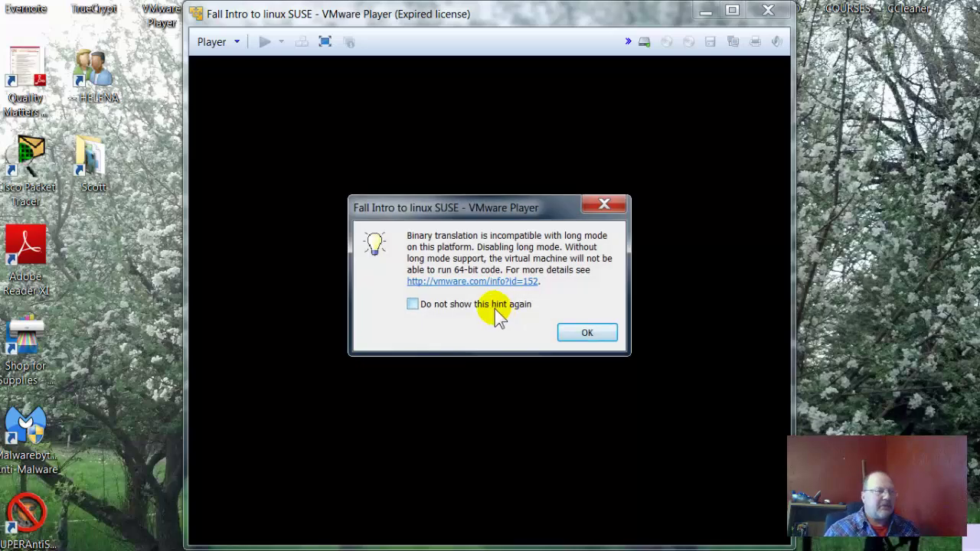
left_click(587, 332)
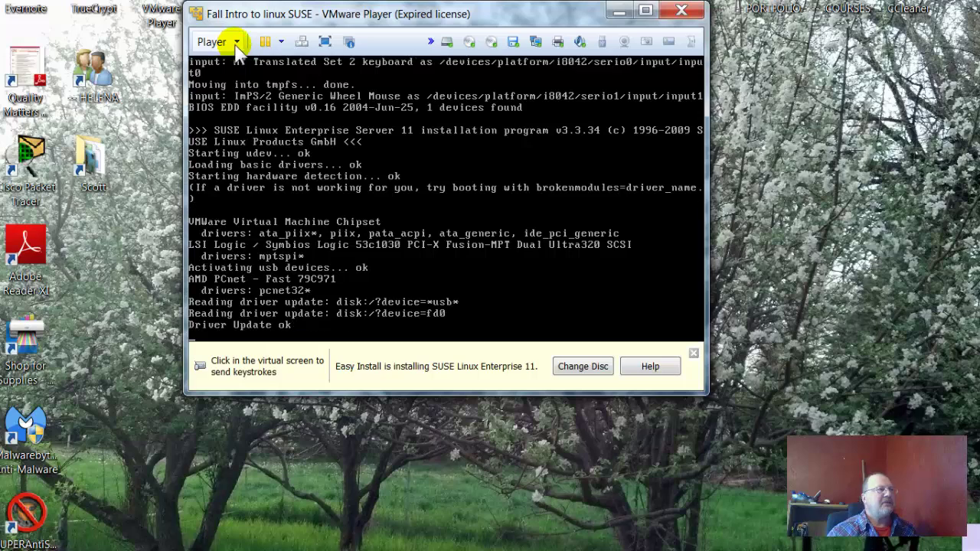
left_click(281, 42)
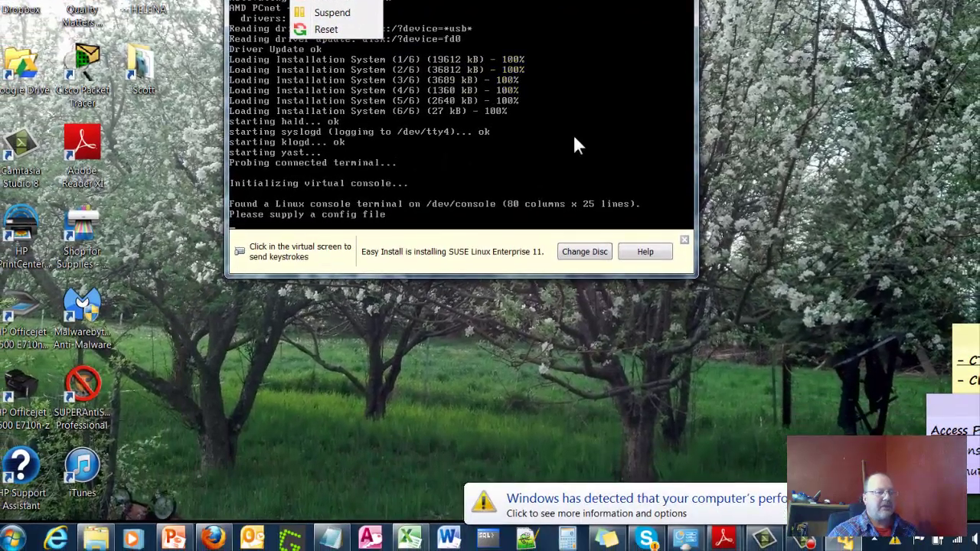
left_click(891, 495)
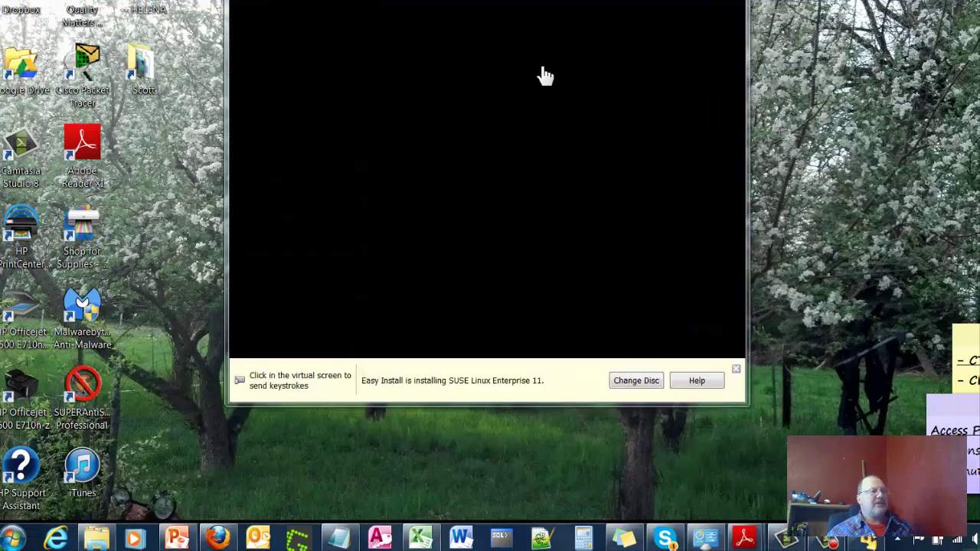
left_click(543, 72)
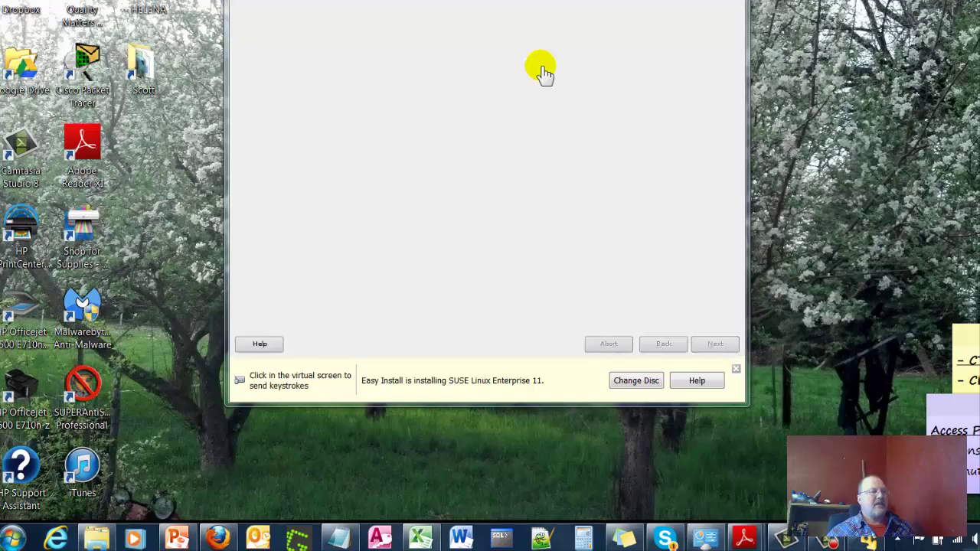